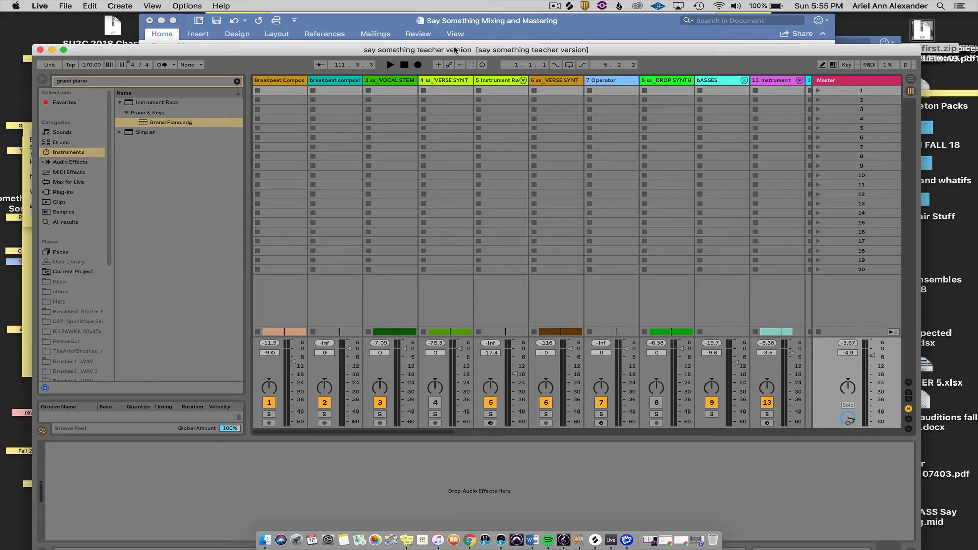
# Set the Master volume to 0 dB in Arrangement View and play part of the song to check the Master level
pyautogui.press('Tab')
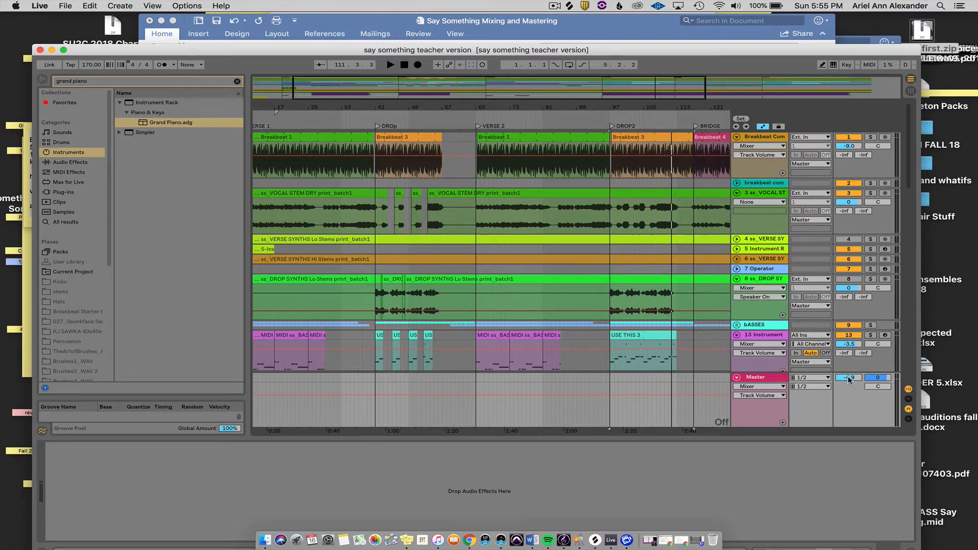
pyautogui.scroll(2, 849, 380)
pyautogui.click(404, 123)
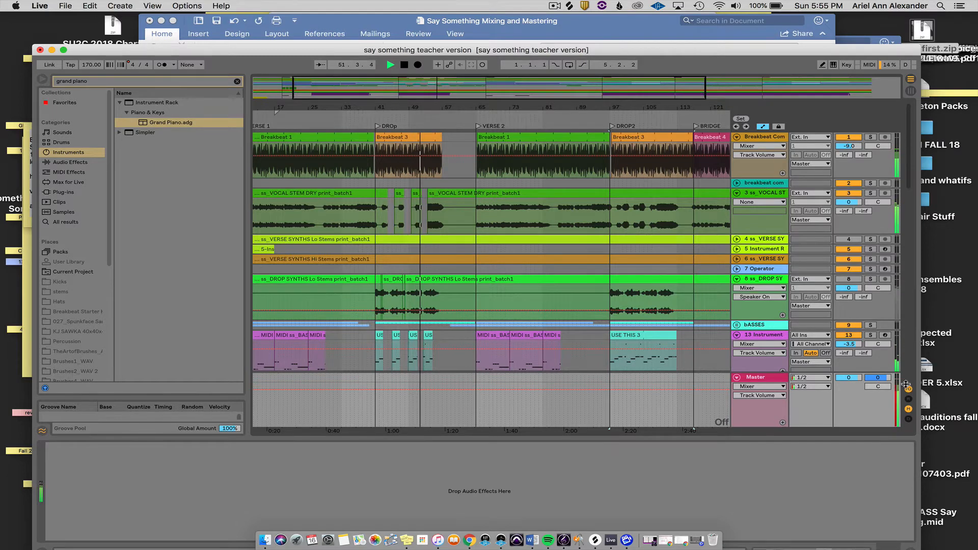
pyautogui.press('space')
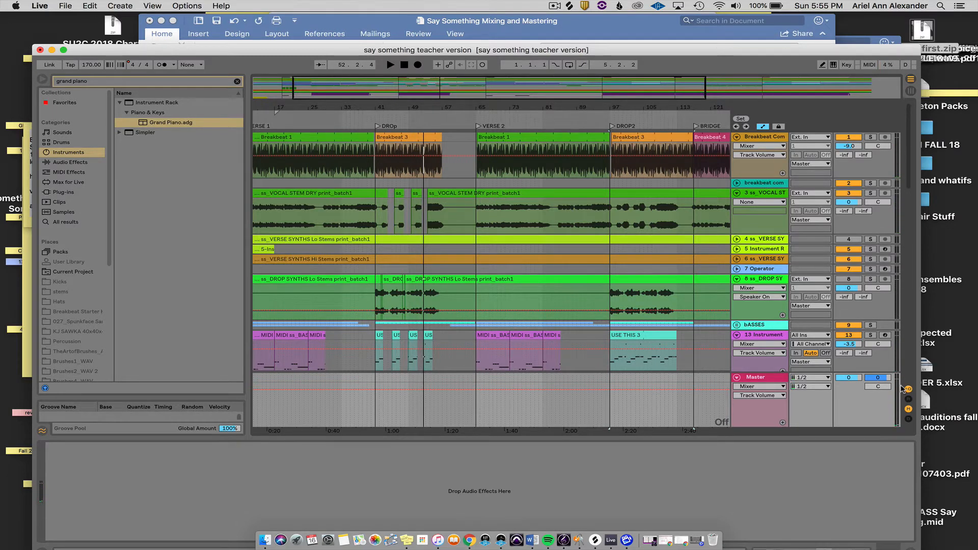
# Clear the Master peak reading in Session View and enlarge the mixer's level meters for playback
pyautogui.press('Tab')
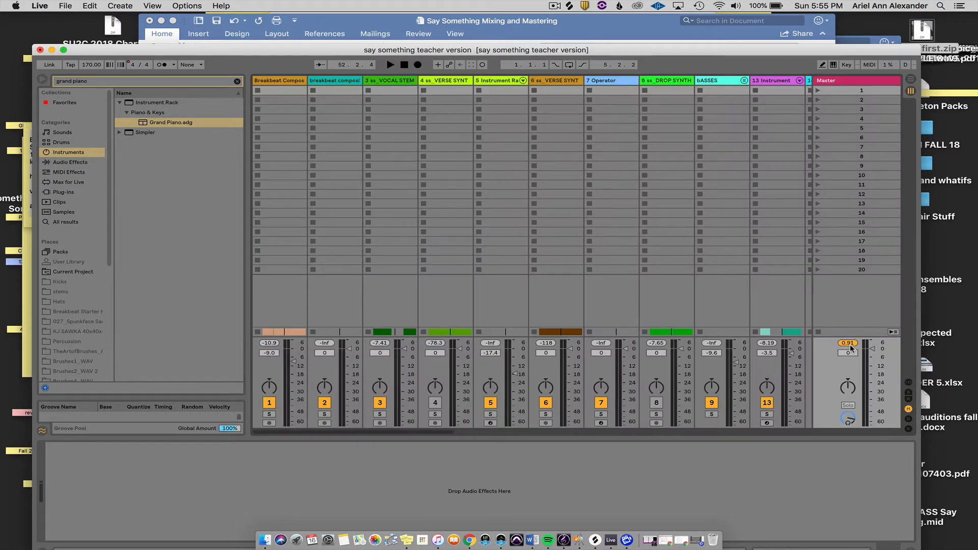
pyautogui.moveTo(851, 347); pyautogui.dragTo(851, 387)
pyautogui.moveTo(850, 338); pyautogui.dragTo(833, 309)
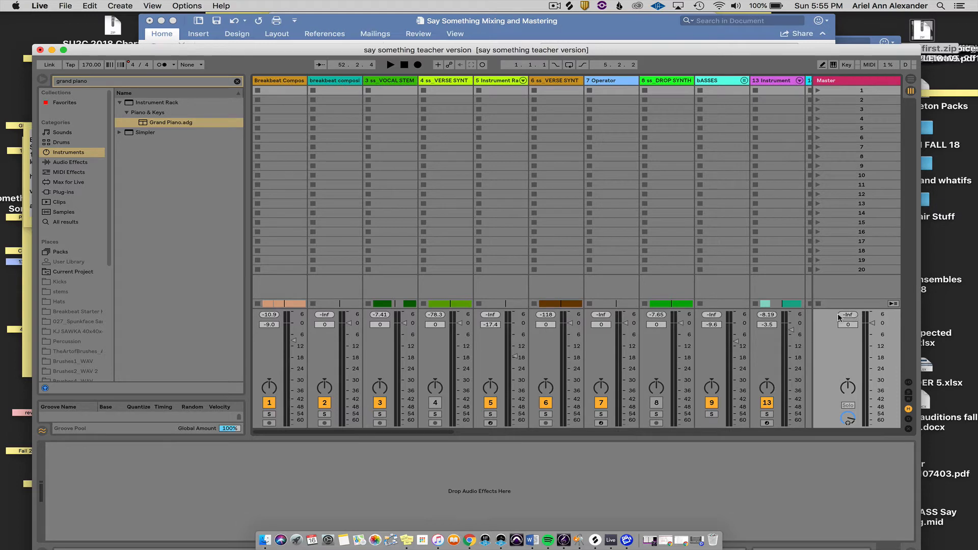
pyautogui.press('space')
# Select all tracks from Breakbeat Composite through breakbeats and lower their faders together by 5.5 dB
pyautogui.click(275, 81)
pyautogui.hscroll(15, 515, 138)
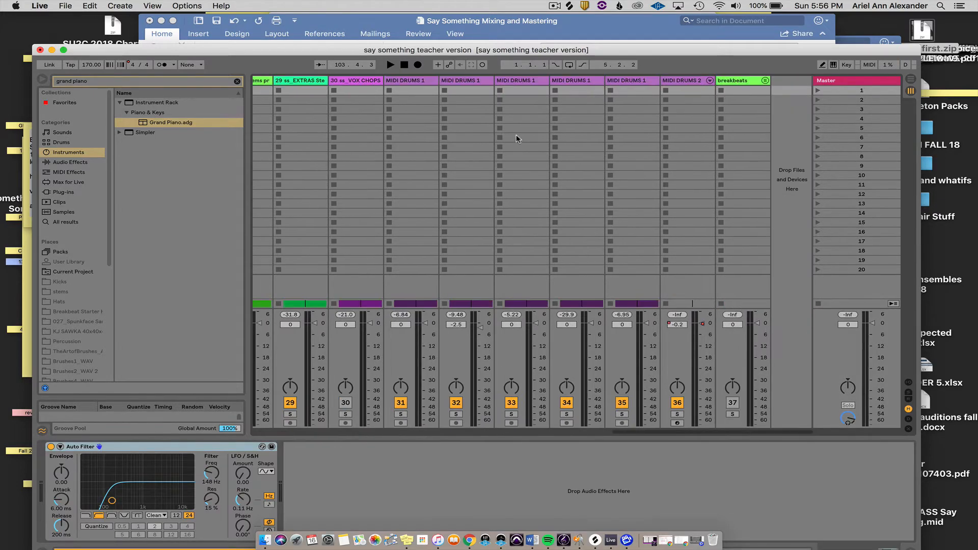
pyautogui.keyDown('shift'); pyautogui.click(748, 82); pyautogui.keyUp('shift')
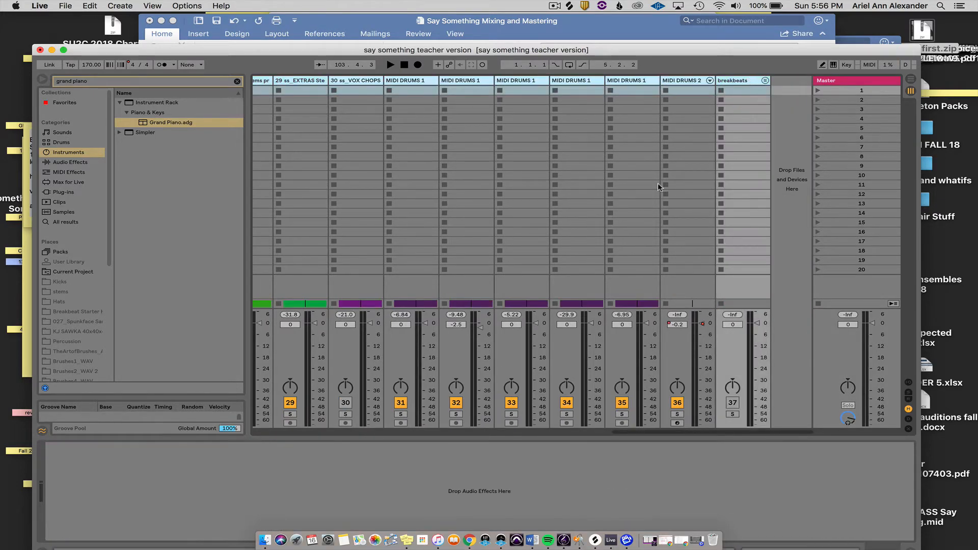
pyautogui.hscroll(-15, 610, 204)
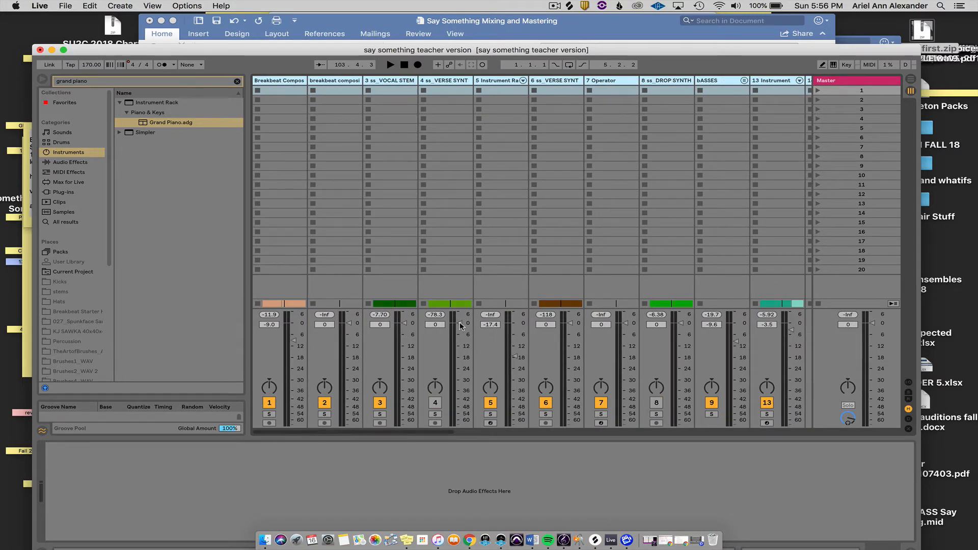
pyautogui.moveTo(460, 326); pyautogui.dragTo(459, 334)
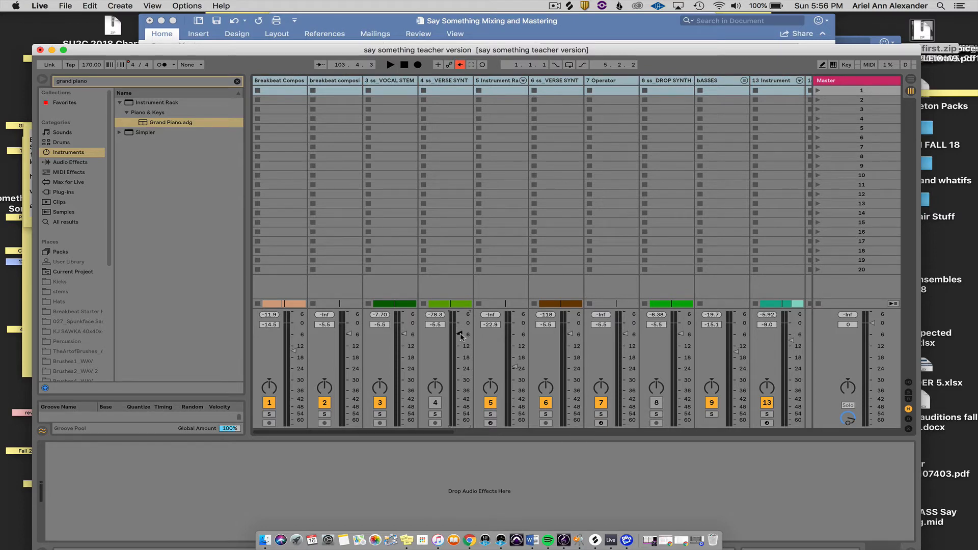
# Play the second drop with the Master peak reading reset, then undo the group fader reduction and deselect the tracks
pyautogui.press('space')
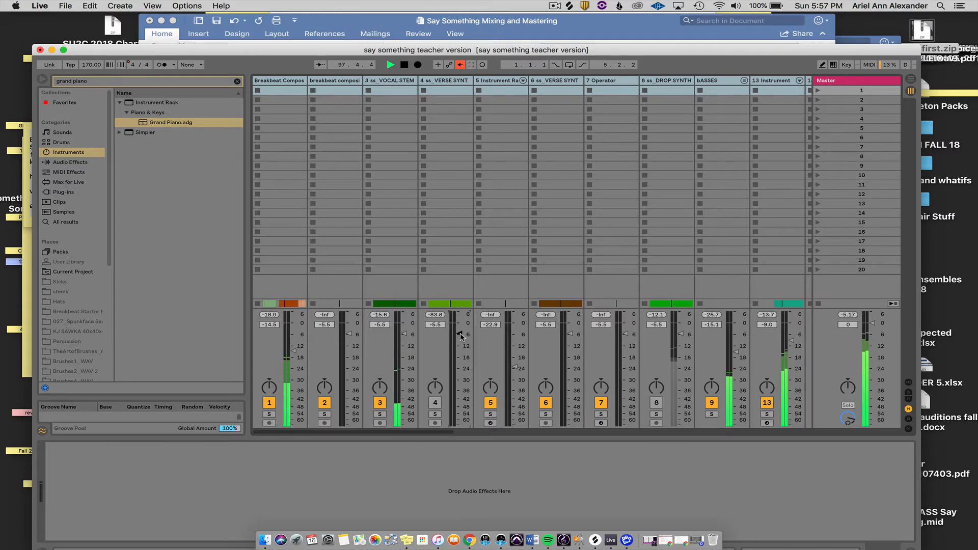
pyautogui.click(849, 315)
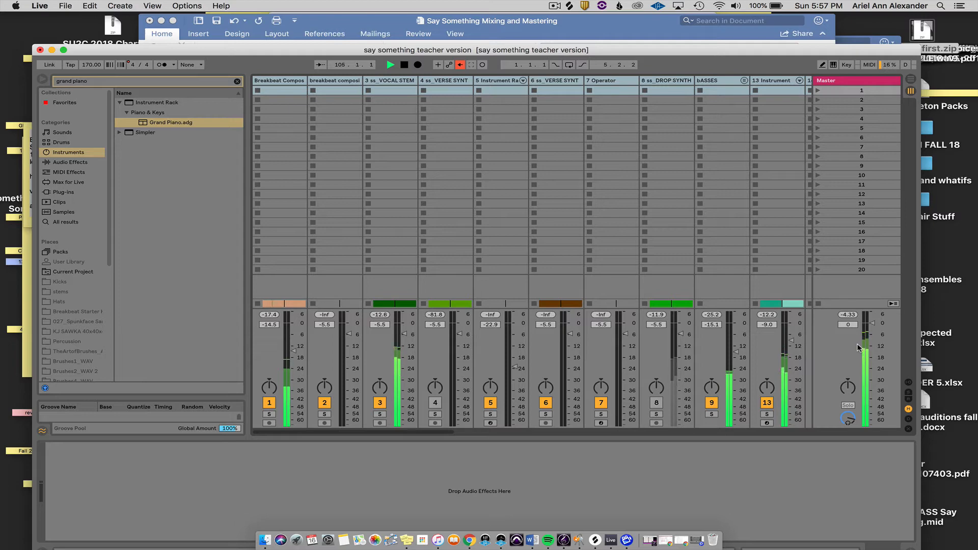
pyautogui.press('space')
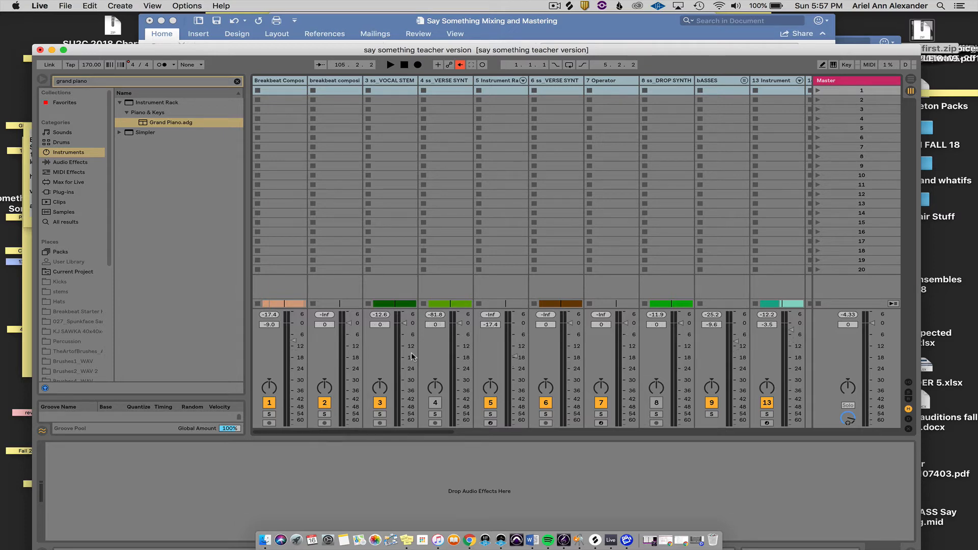
pyautogui.click(329, 109)
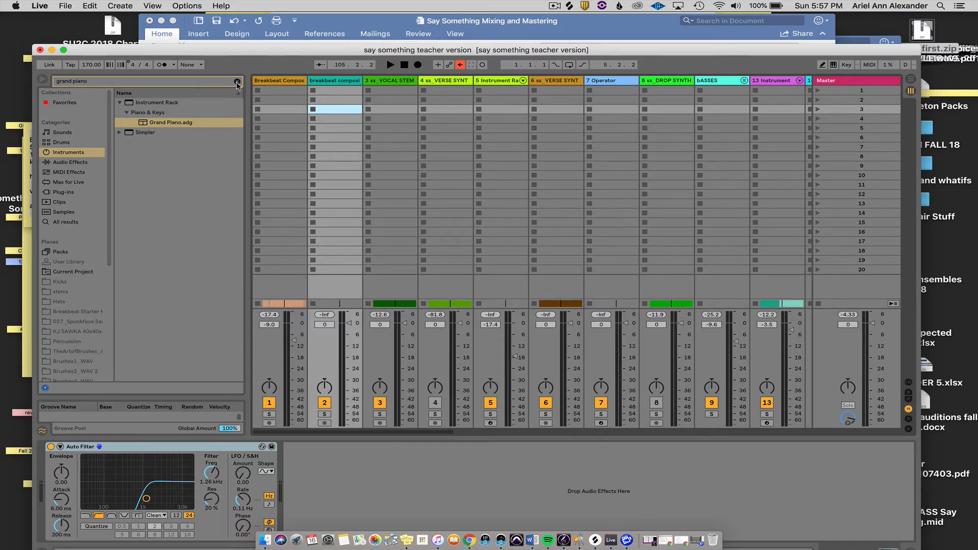
# Add the Utility audio effect to the first Breakbeat Composite track and set its gain to -5 dB
pyautogui.click(238, 82)
pyautogui.click(82, 193)
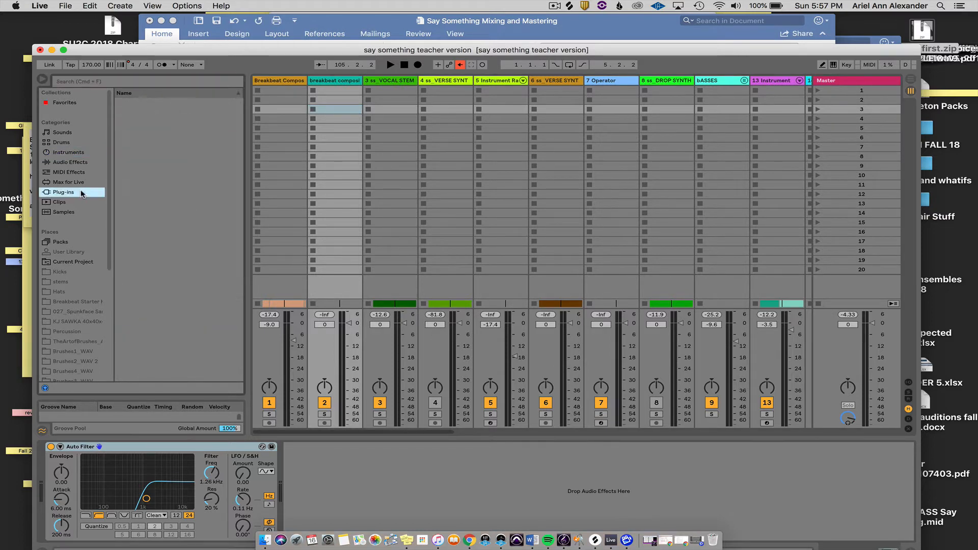
pyautogui.click(65, 162)
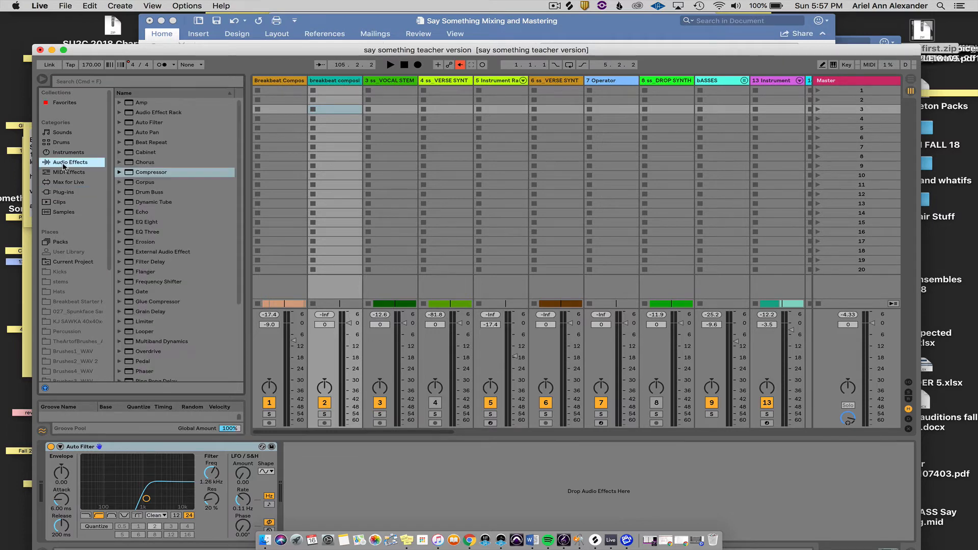
pyautogui.scroll(-5, 143, 303)
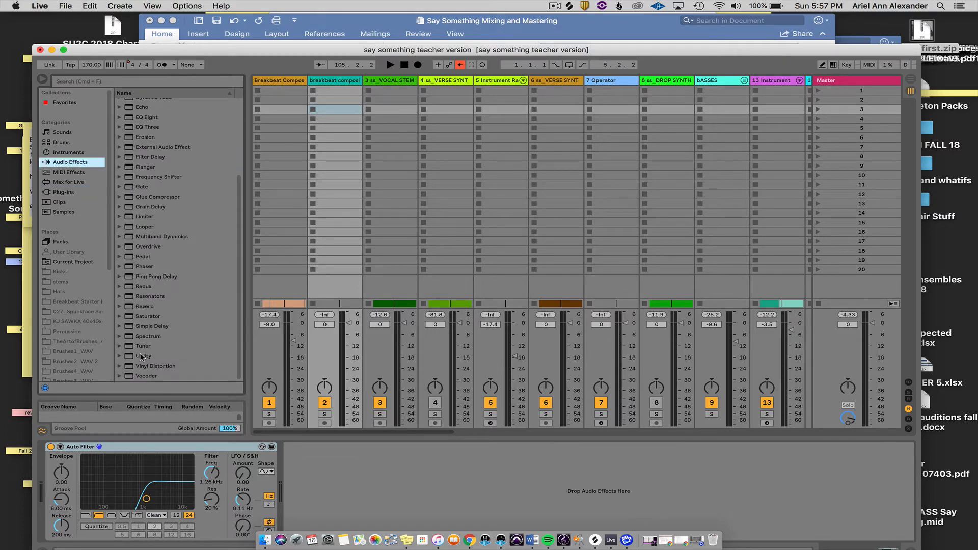
pyautogui.moveTo(141, 356); pyautogui.dragTo(280, 98)
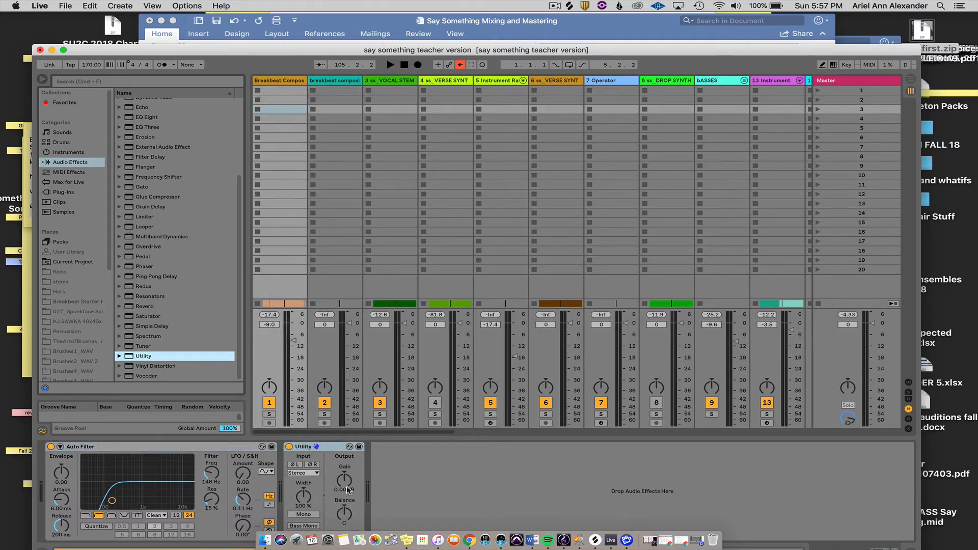
pyautogui.moveTo(343, 479); pyautogui.dragTo(343, 489)
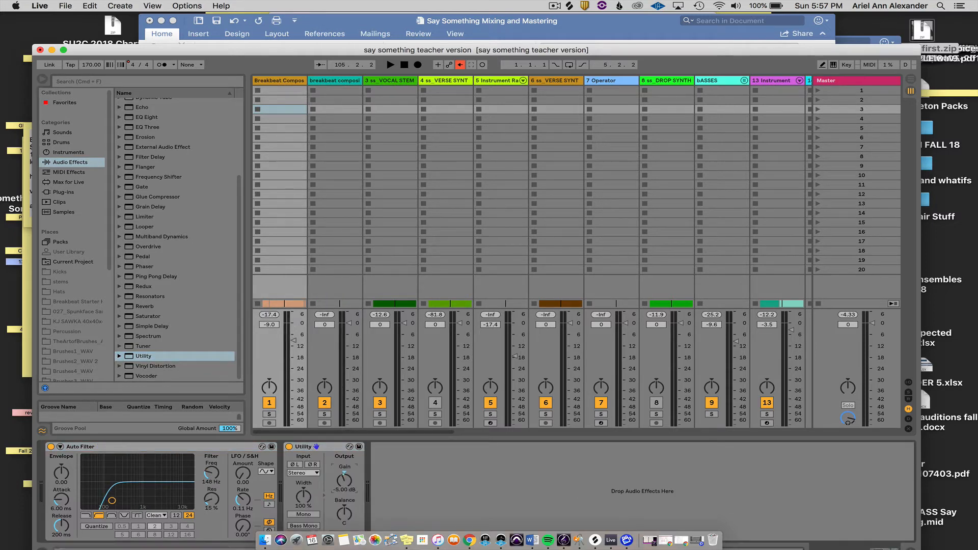
# Copy the Utility device from the first track onto the second breakbeat composite track
pyautogui.click(333, 450)
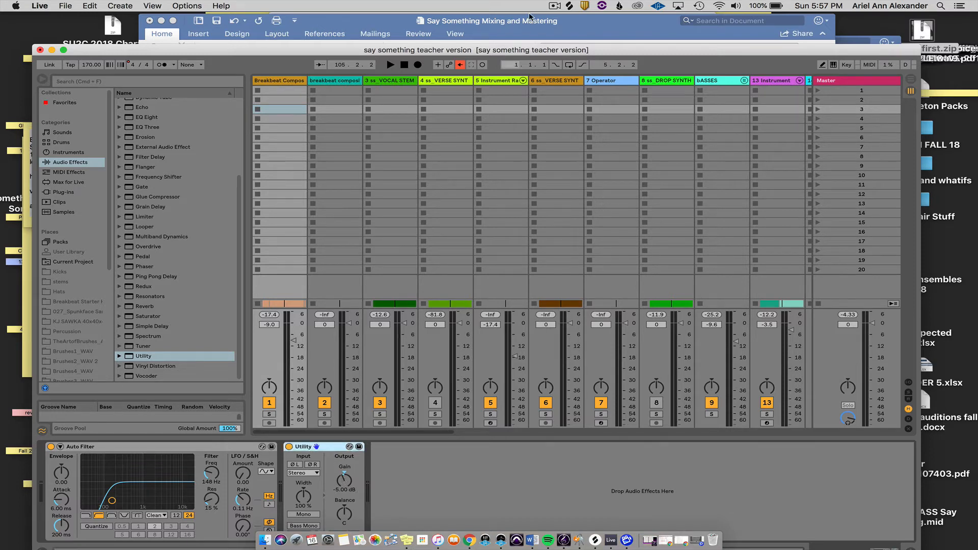
pyautogui.moveTo(512, 49); pyautogui.dragTo(512, 18)
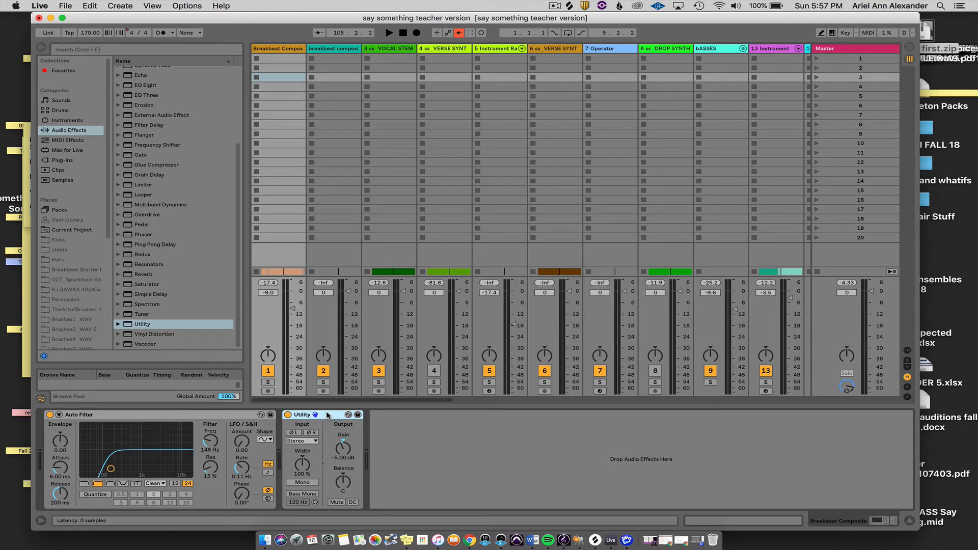
pyautogui.click(326, 49)
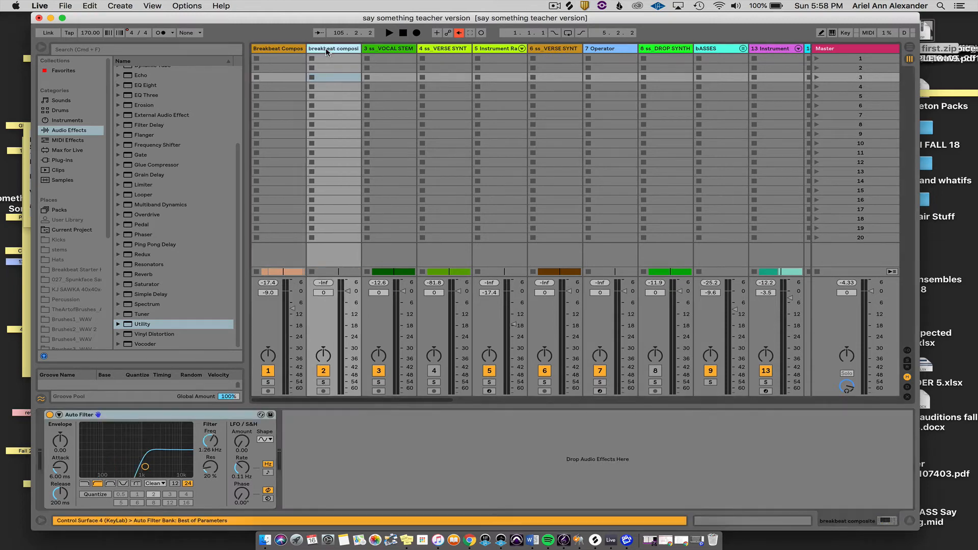
pyautogui.press('super+v')
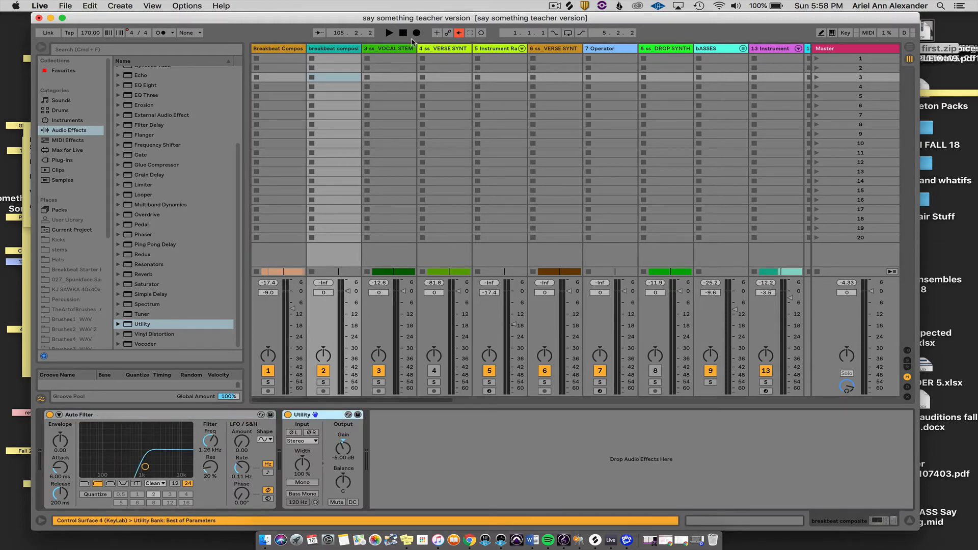
# Paste the copied Utility device onto the vocal stem track and the 5 Instrument Rack track
pyautogui.click(402, 50)
pyautogui.click(396, 437)
pyautogui.press('super+v')
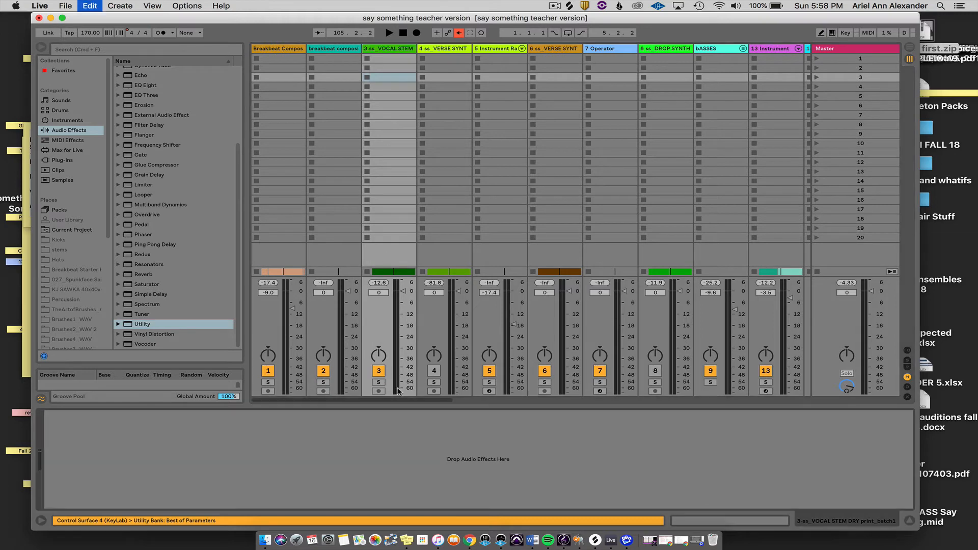
pyautogui.click(479, 49)
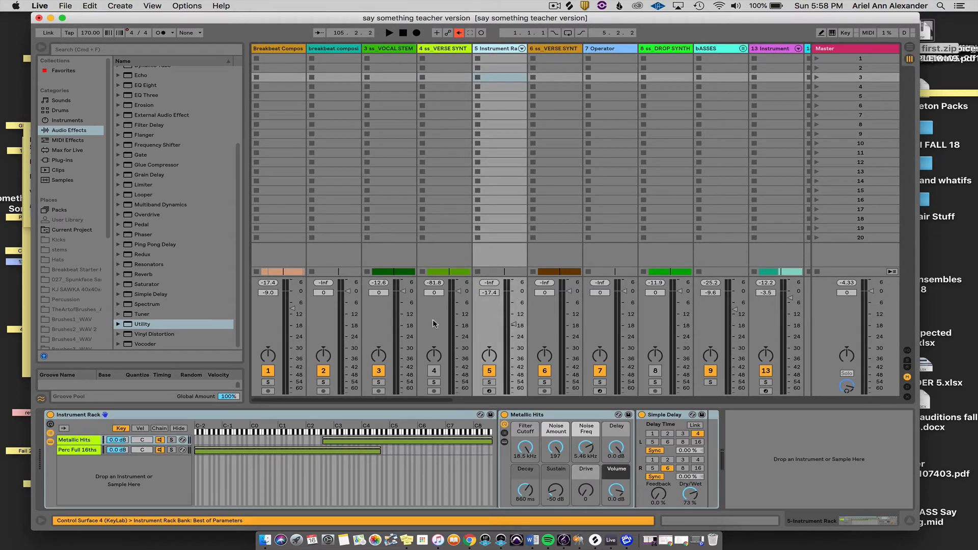
pyautogui.click(762, 463)
pyautogui.press('super+v')
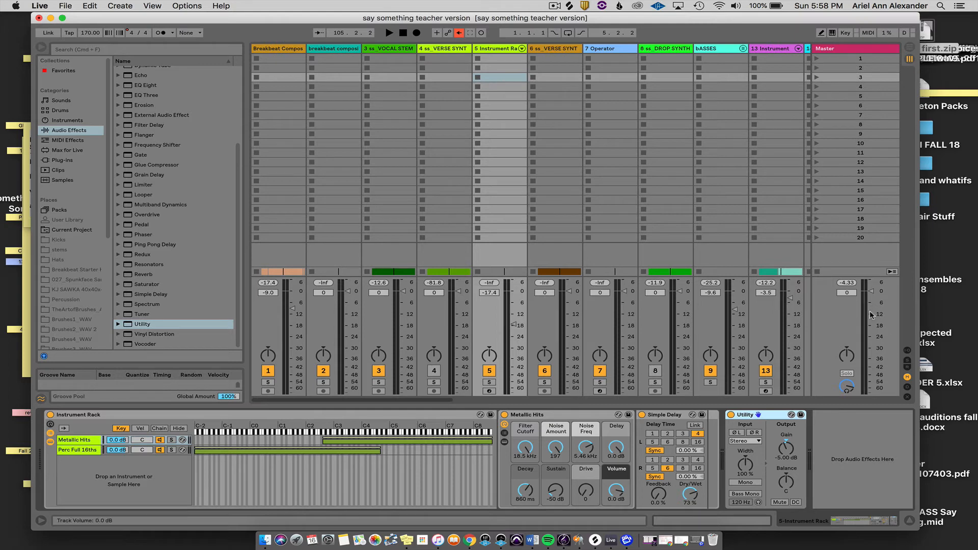
# Play the second drop to check the Master peak level, then stop and reset the peak reading
pyautogui.press('space')
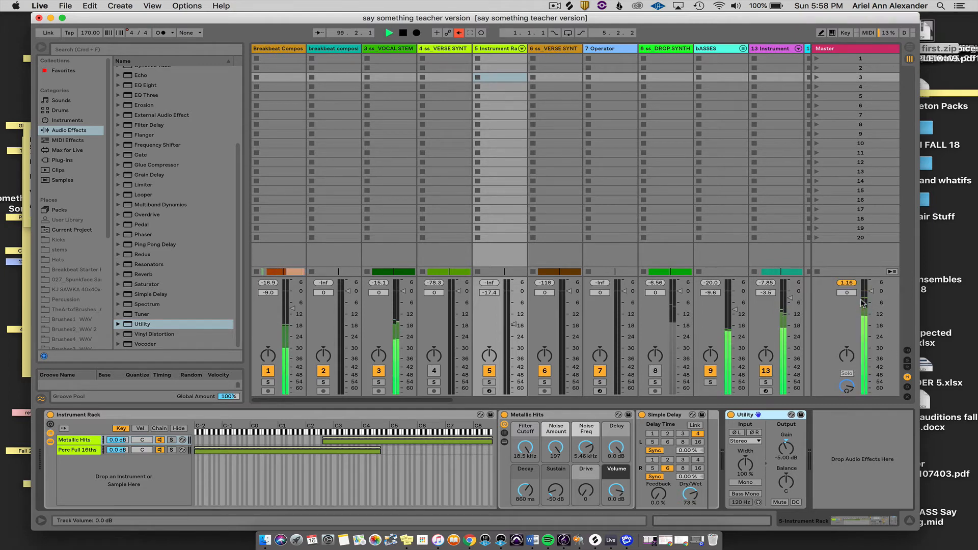
pyautogui.press('space')
pyautogui.click(846, 282)
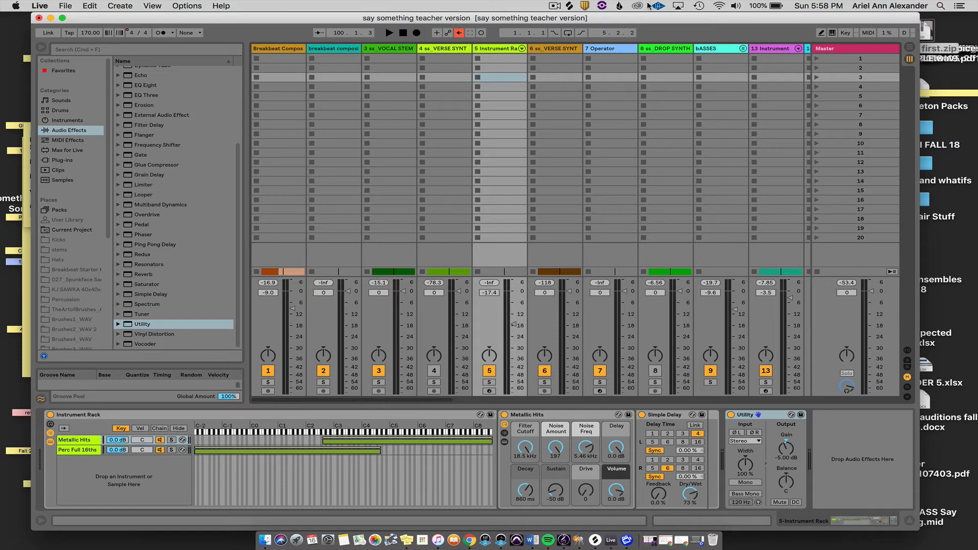
# Shrink the Live window to uncover the Say Something mixing notes and read the headroom, panning and export instructions
pyautogui.moveTo(646, 14); pyautogui.dragTo(647, 194)
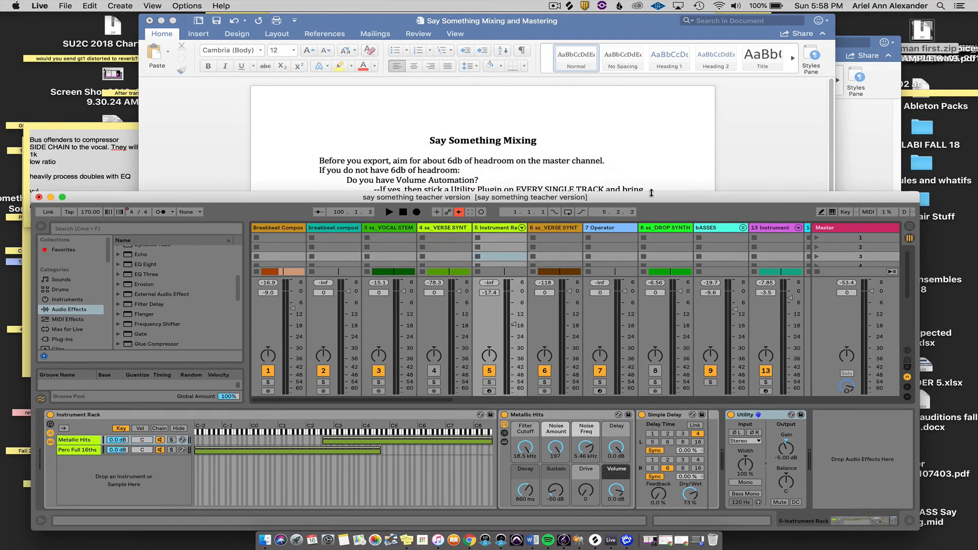
pyautogui.scroll(-3, 634, 158)
pyautogui.scroll(-2, 634, 159)
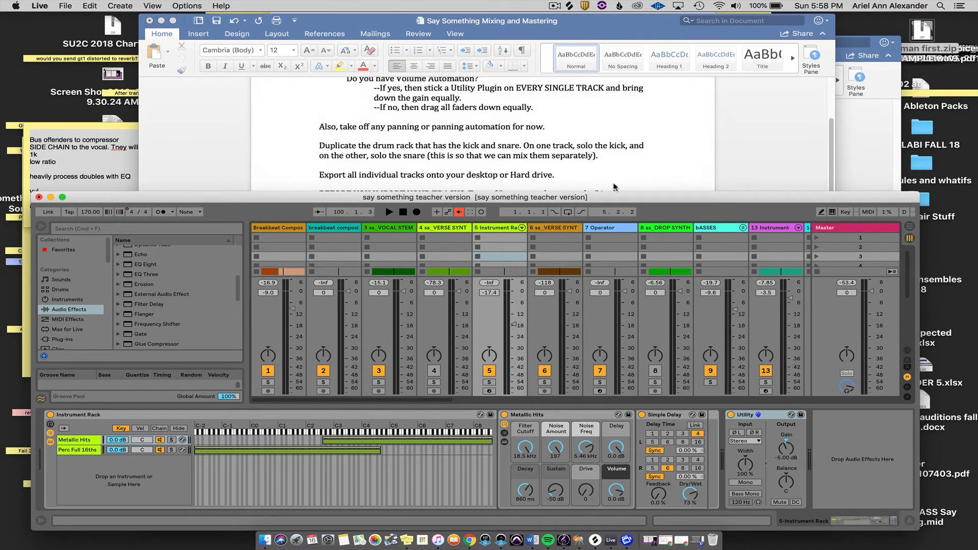
# Enlarge and reposition the Live window beneath the notes, and show the lower tracks in Arrangement View
pyautogui.moveTo(607, 194); pyautogui.dragTo(611, 140)
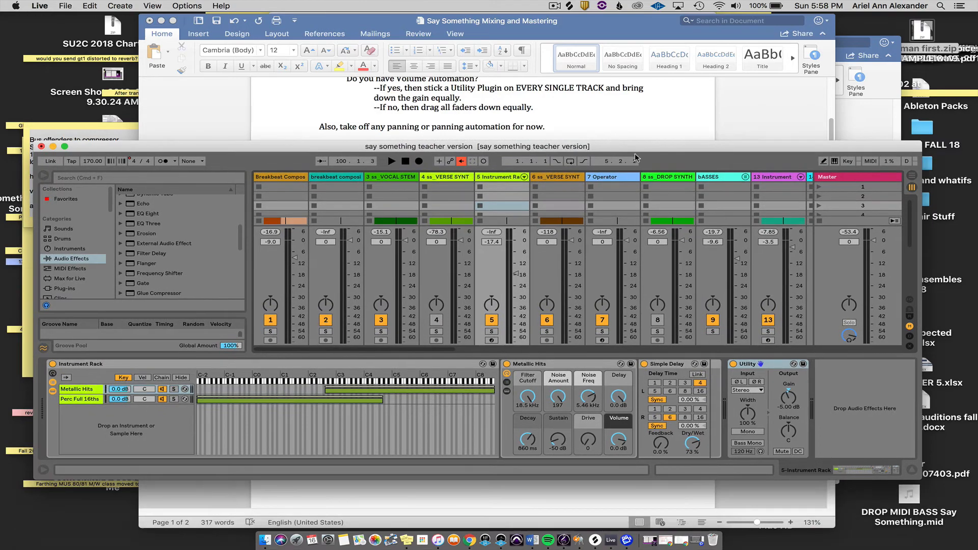
pyautogui.moveTo(918, 480); pyautogui.dragTo(958, 547)
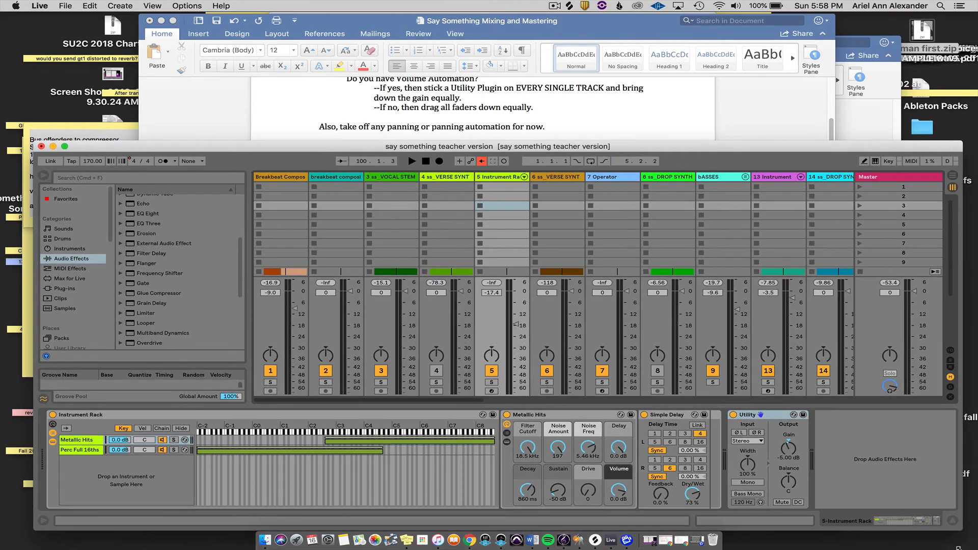
pyautogui.press('Tab')
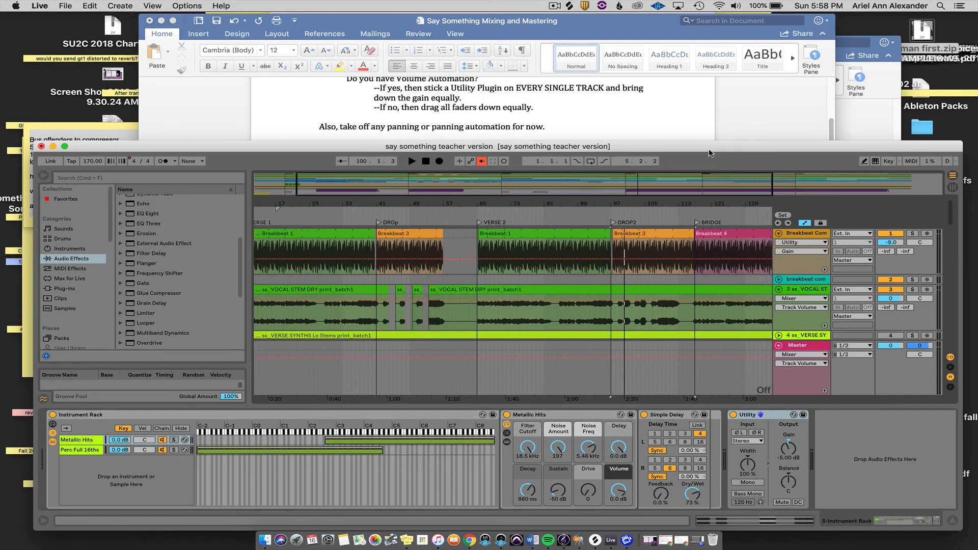
pyautogui.moveTo(708, 148); pyautogui.dragTo(666, 95)
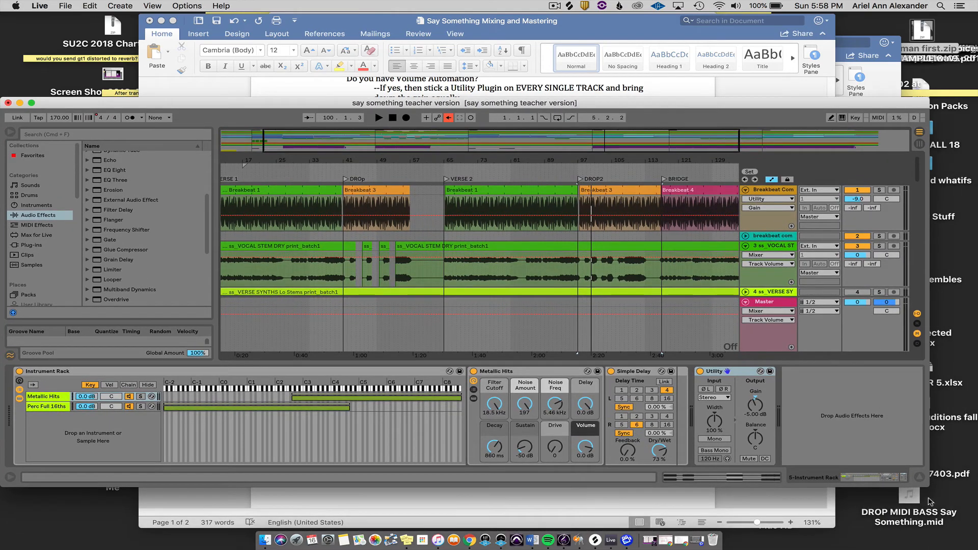
pyautogui.moveTo(925, 488); pyautogui.dragTo(972, 531)
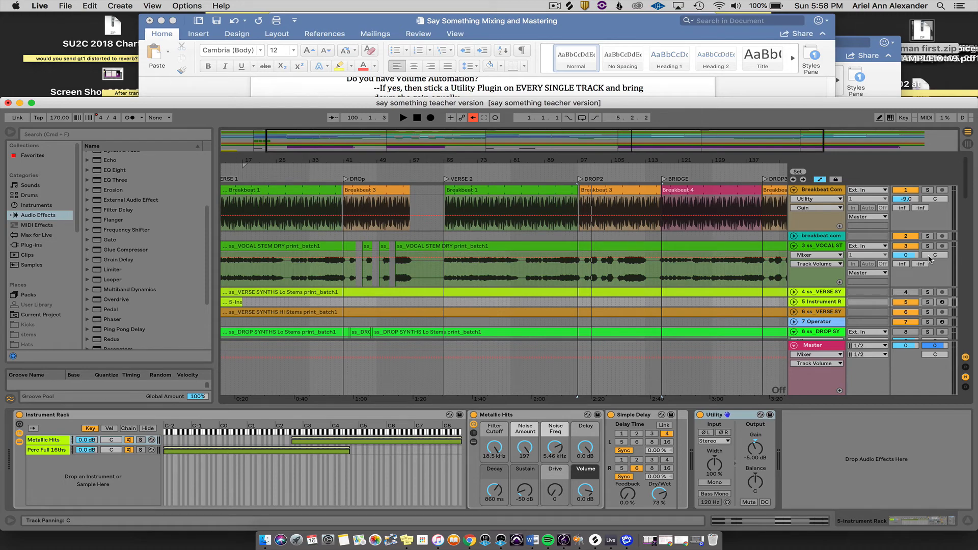
pyautogui.scroll(-5, 927, 258)
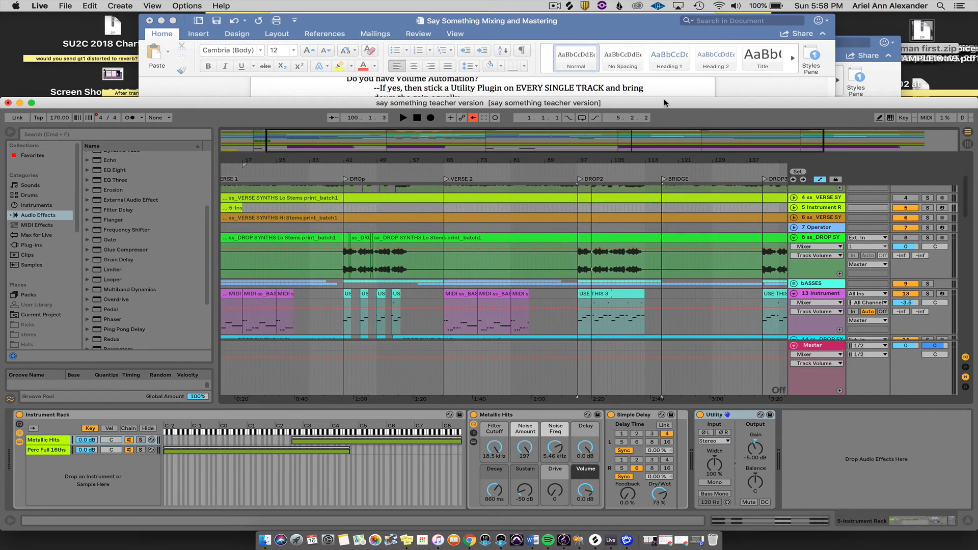
# Duplicate the MIDI DRUMS 2 track below the frozen MIDI DRUMS 1 tracks
pyautogui.moveTo(664, 99); pyautogui.dragTo(653, 70)
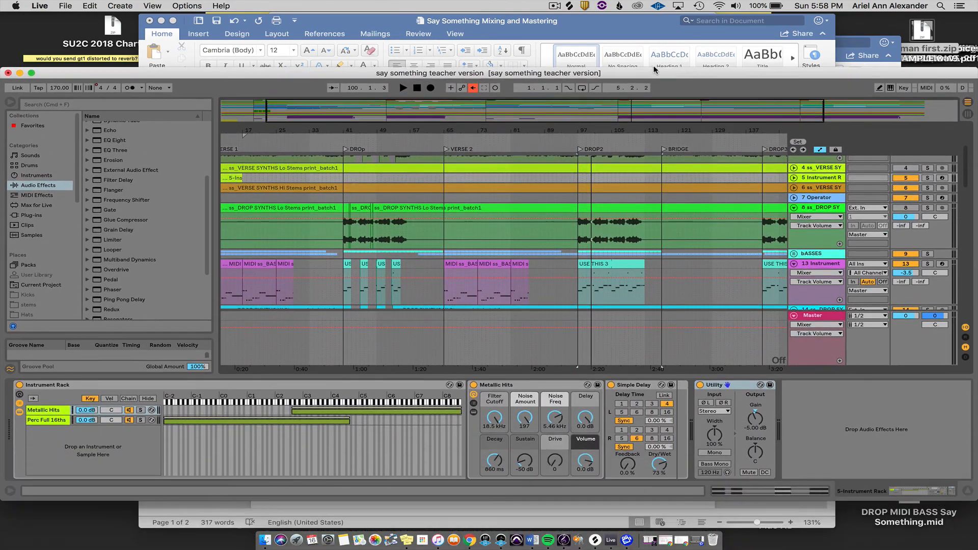
pyautogui.scroll(-10, 620, 264)
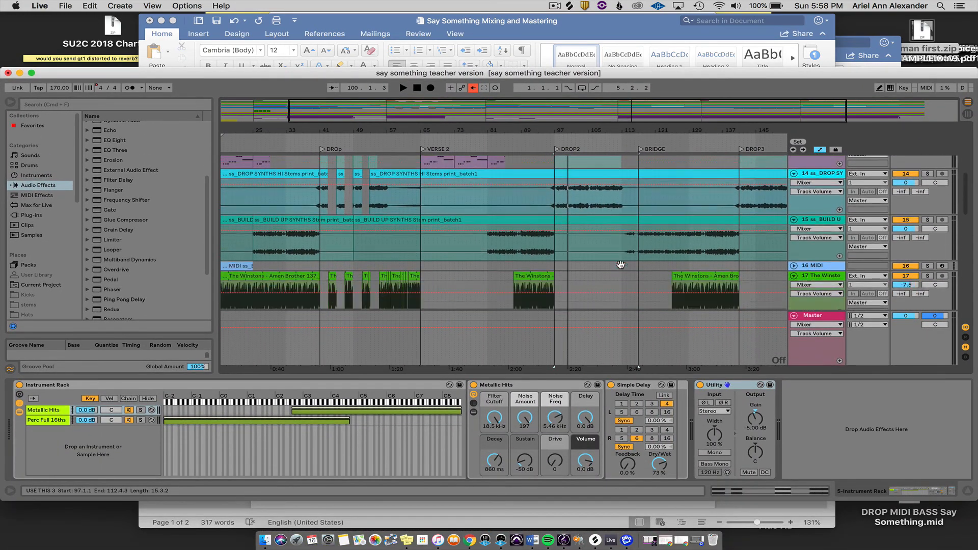
pyautogui.scroll(-15, 620, 264)
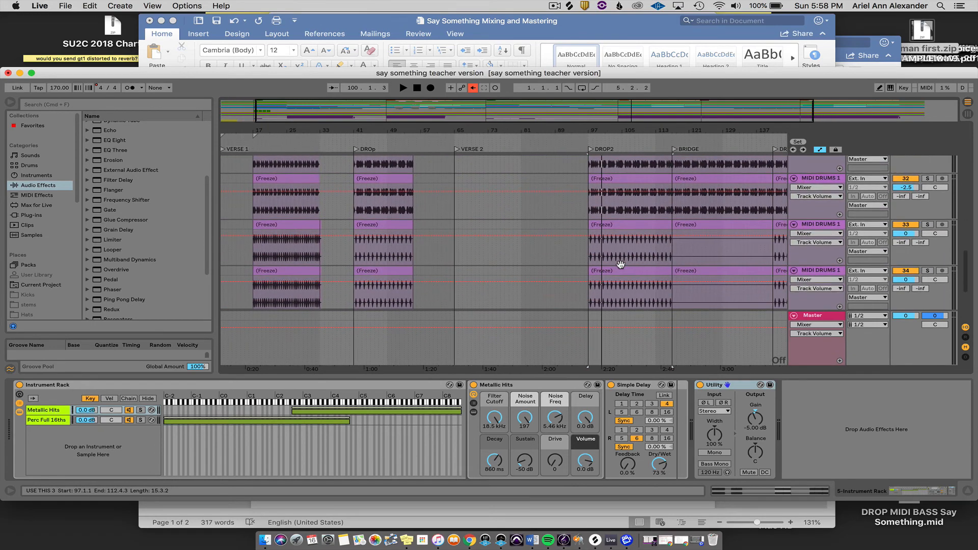
pyautogui.scroll(-5, 620, 264)
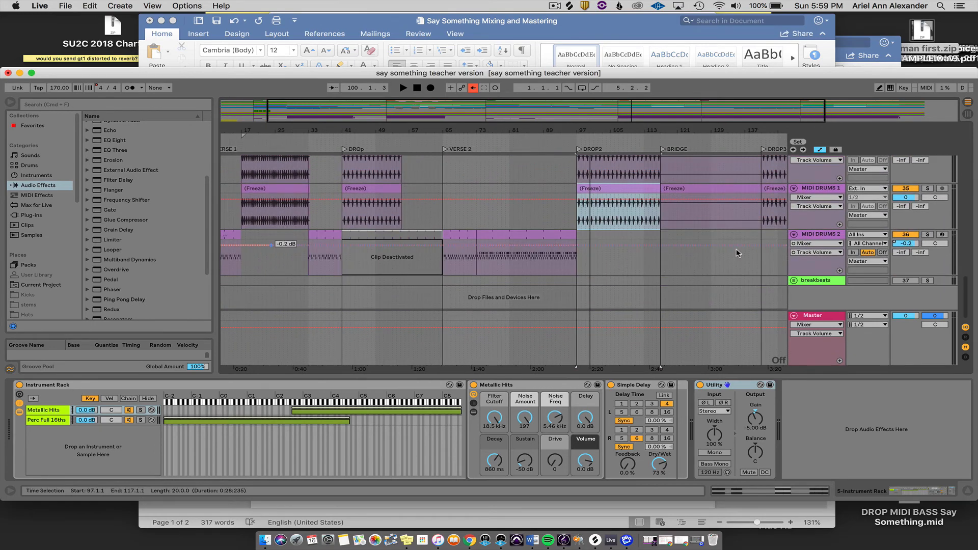
pyautogui.click(825, 237)
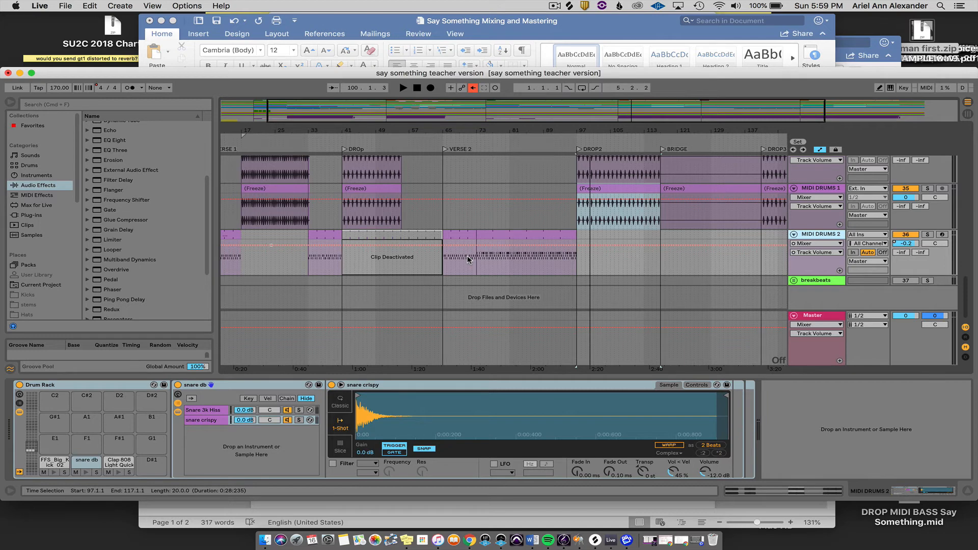
pyautogui.click(463, 238)
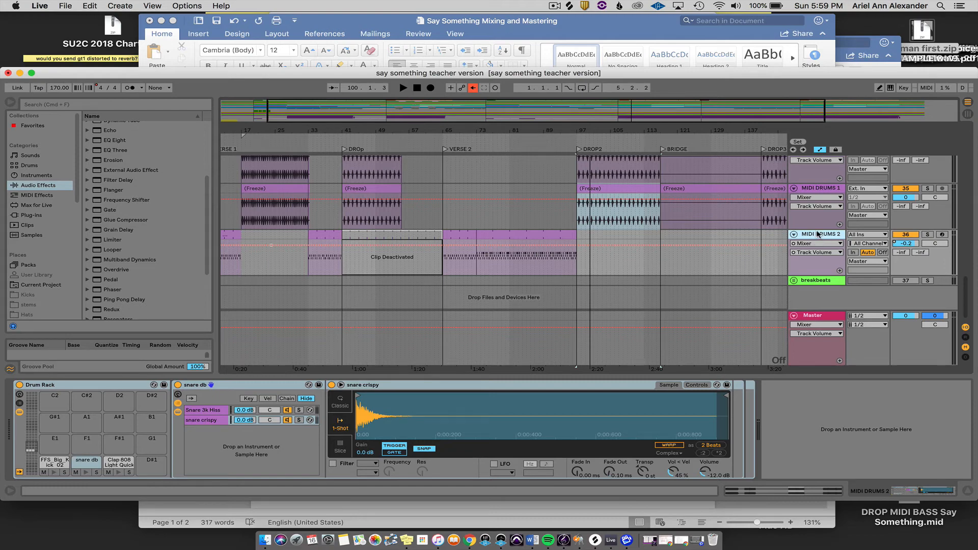
pyautogui.press('super+d')
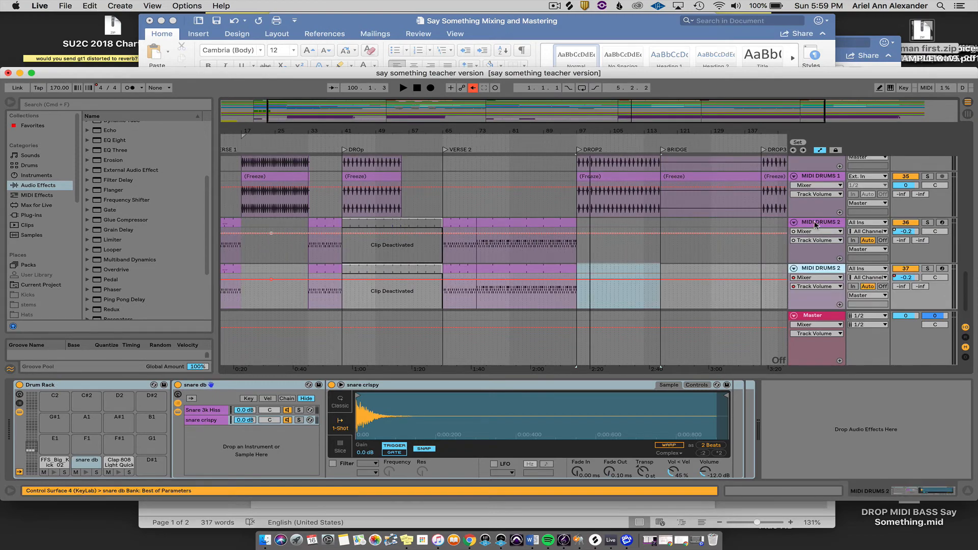
# Rename the original MIDI DRUMS 2 track SNARE and its duplicate KICL
pyautogui.click(814, 221)
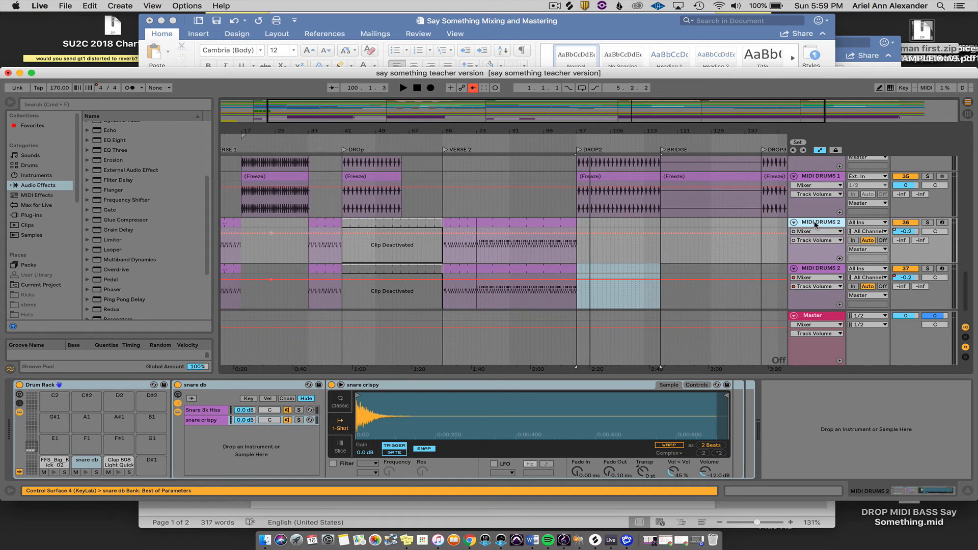
pyautogui.press('super+r')
pyautogui.write('SNARE')
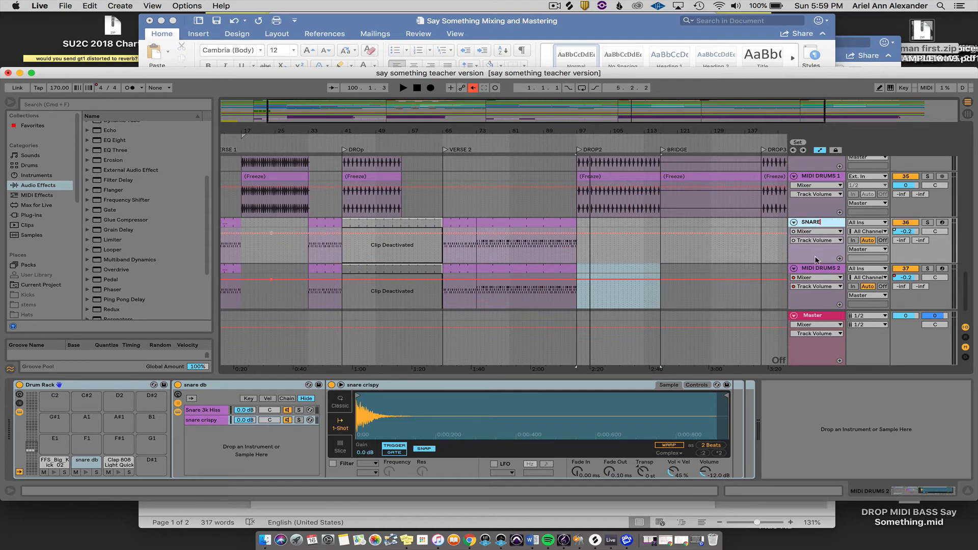
pyautogui.click(812, 270)
pyautogui.press('super+r')
pyautogui.write('KI')
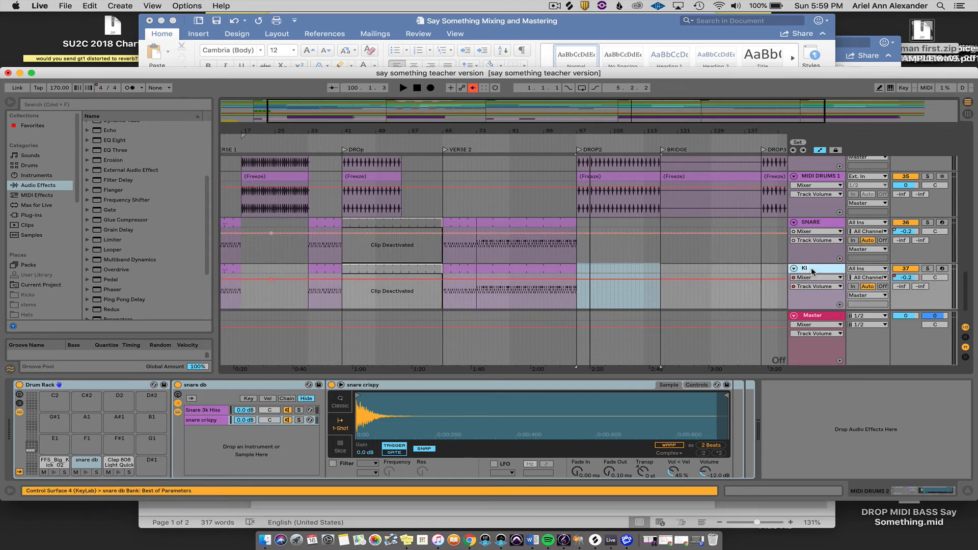
pyautogui.write('CL')
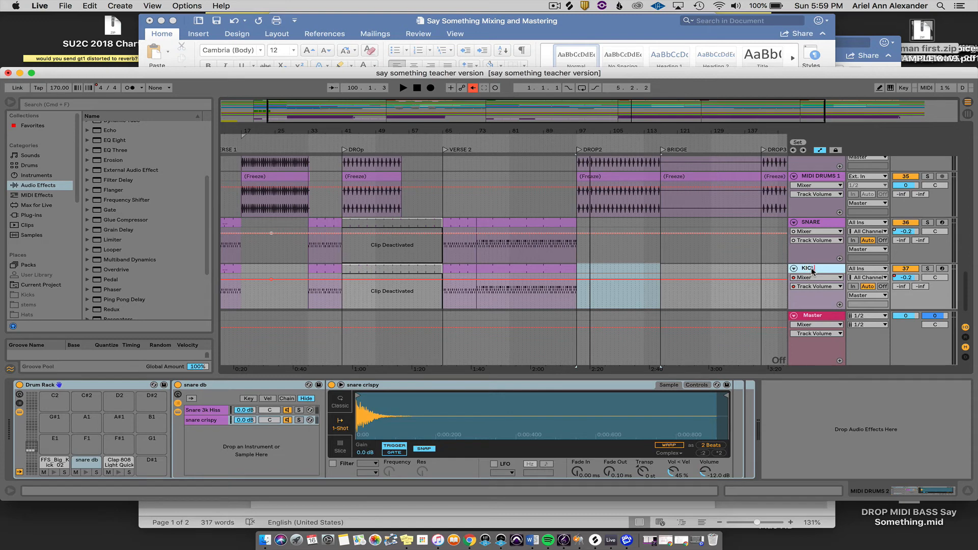
# Solo the snare db pad in the SNARE track's Drum Rack and the big kick pad in the KICL track's, and hide the device view
pyautogui.click(821, 226)
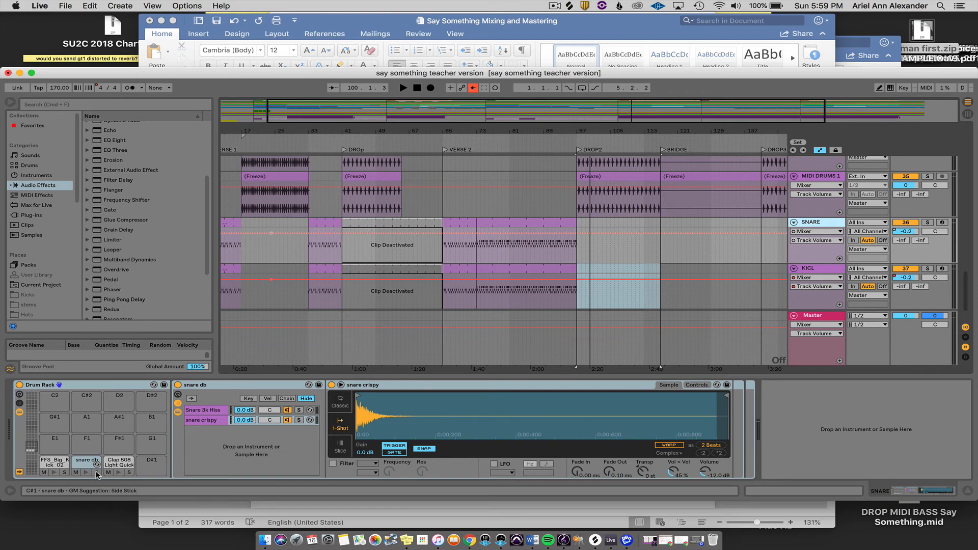
pyautogui.click(809, 269)
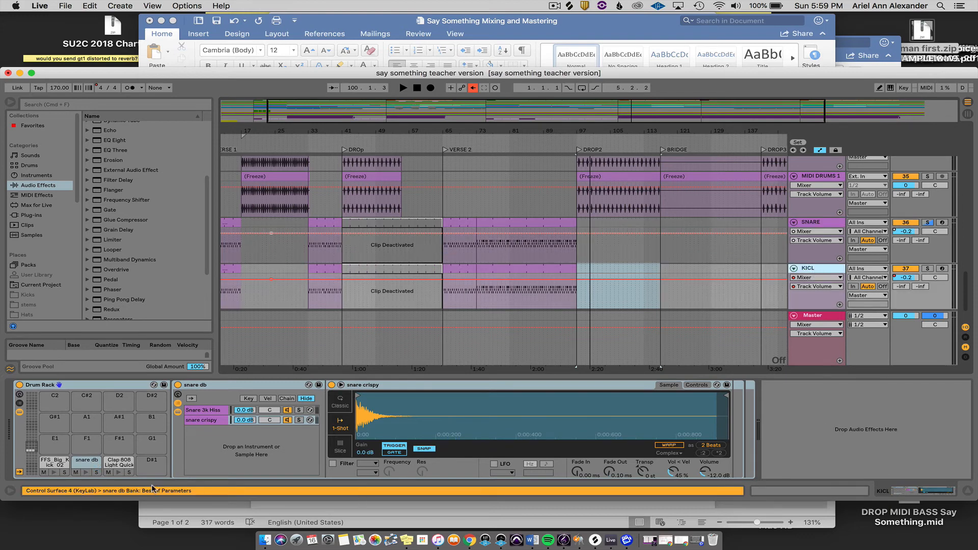
pyautogui.click(64, 472)
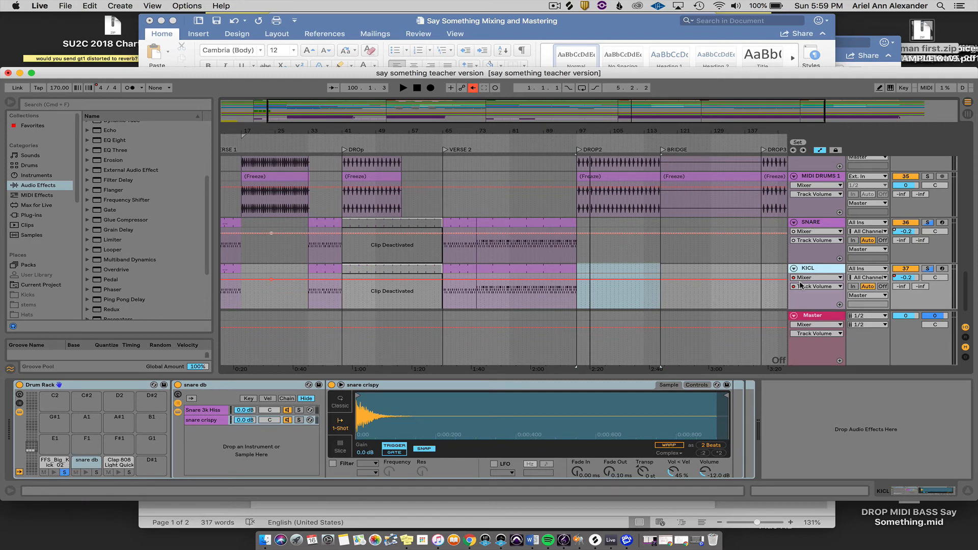
pyautogui.click(966, 493)
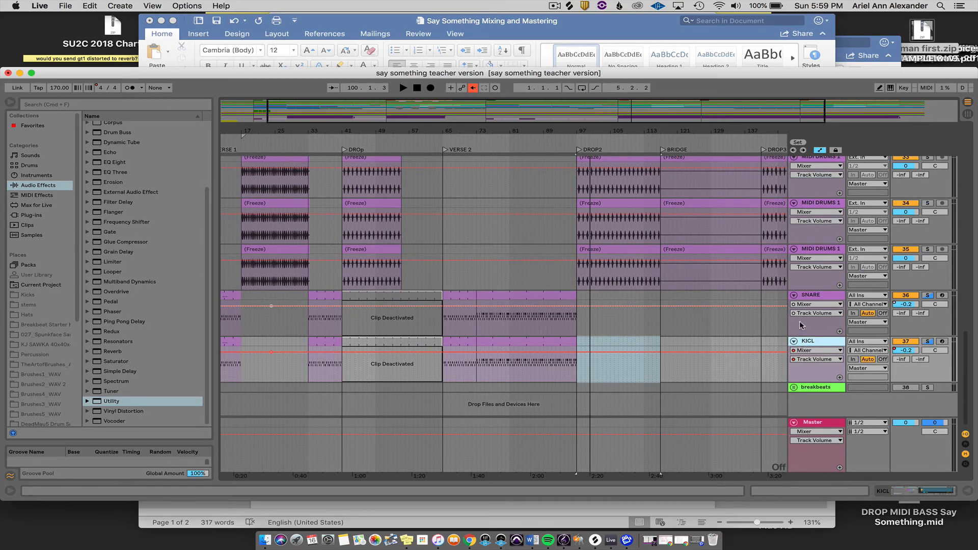
pyautogui.scroll(10, 799, 321)
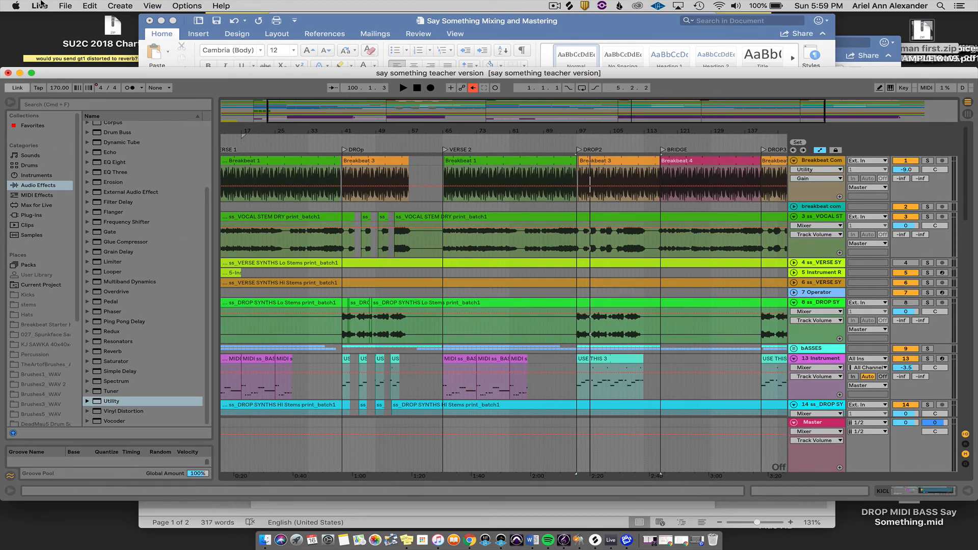
pyautogui.click(65, 5)
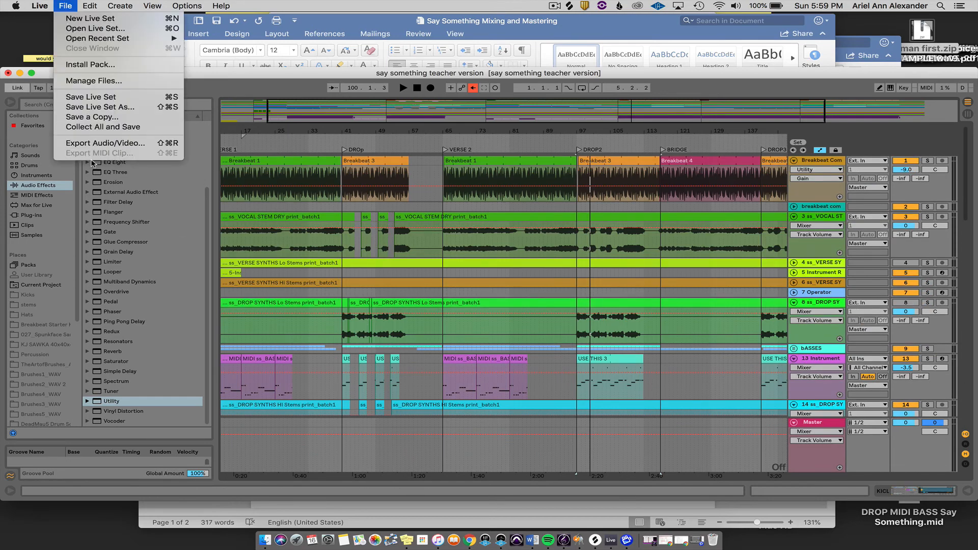
pyautogui.click(91, 146)
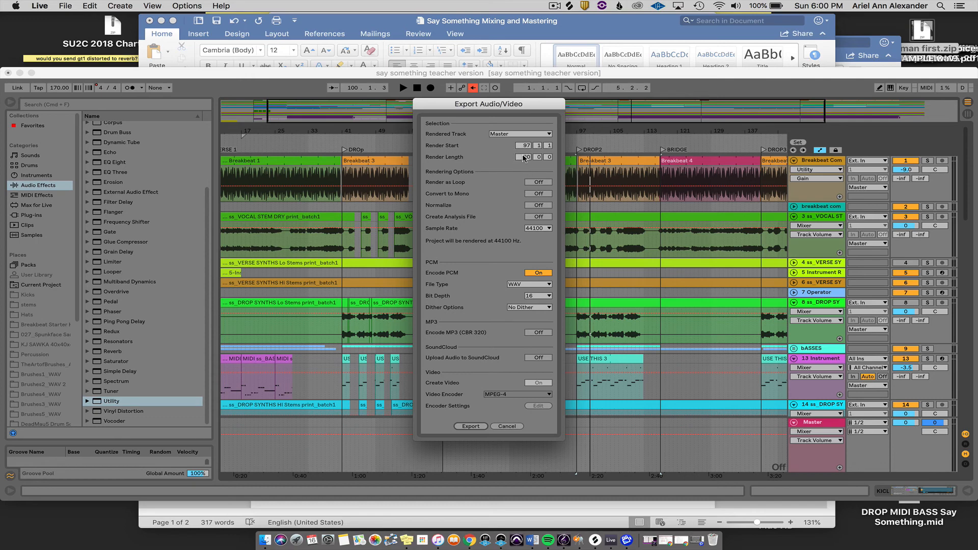
pyautogui.click(500, 426)
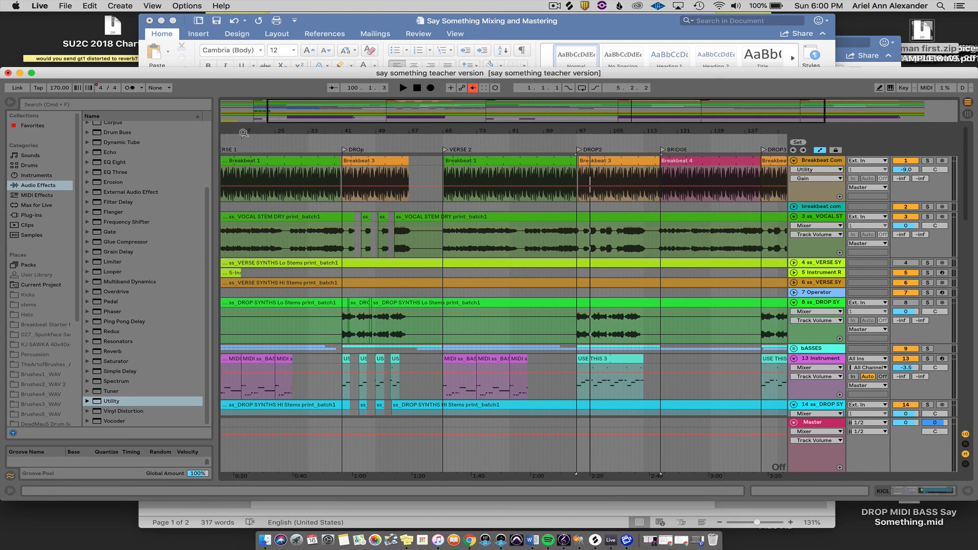
# Stretch the loop brace over the whole song, from 1.1.1 with length 170.0.2, and select that range on all tracks
pyautogui.moveTo(244, 133); pyautogui.dragTo(274, 132)
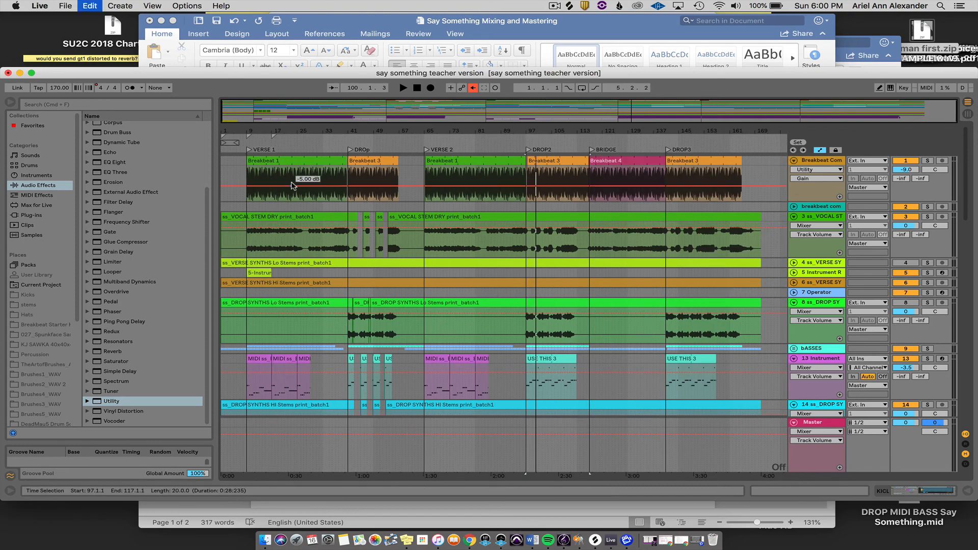
pyautogui.click(235, 145)
pyautogui.moveTo(235, 145); pyautogui.dragTo(759, 168)
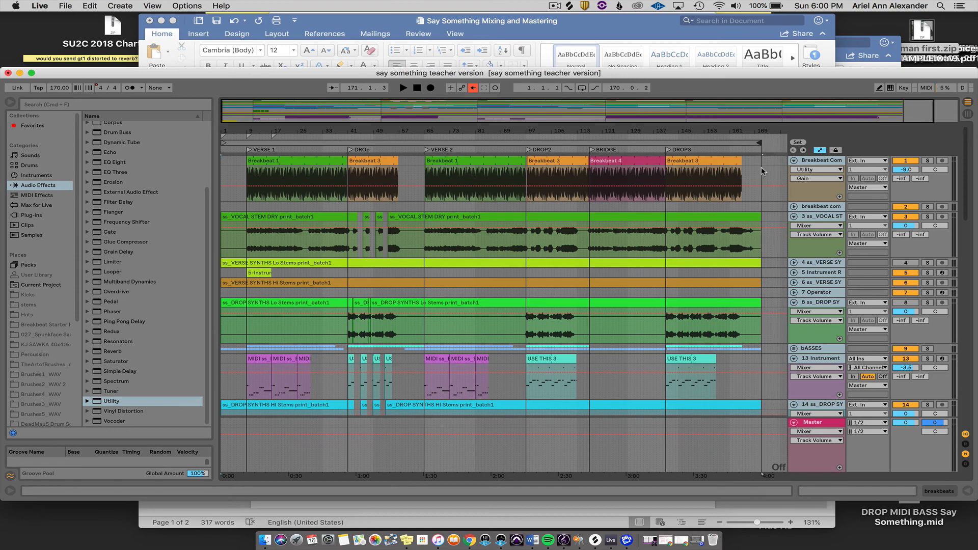
pyautogui.click(652, 143)
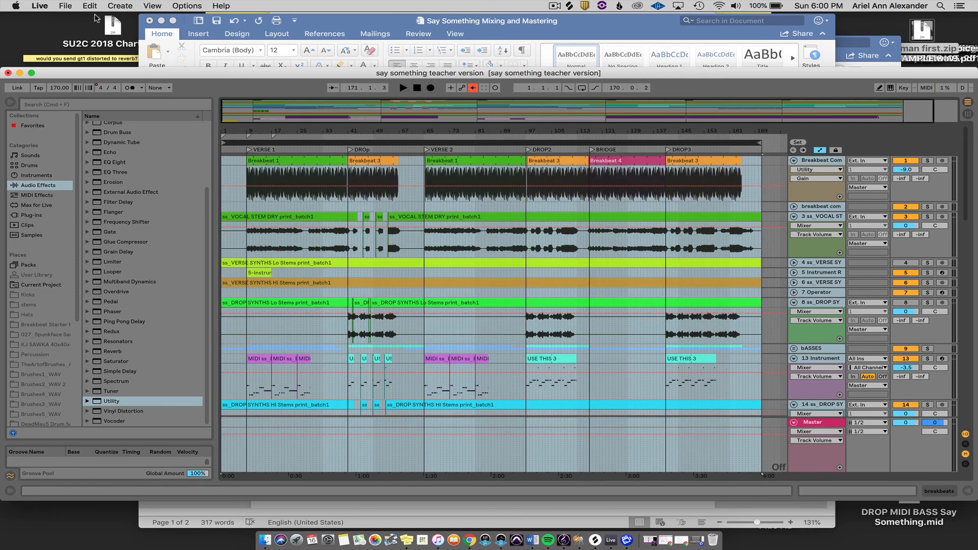
# Set the audio export to render All Individual Tracks over the selected range, and close the export settings without exporting
pyautogui.click(66, 5)
pyautogui.click(92, 142)
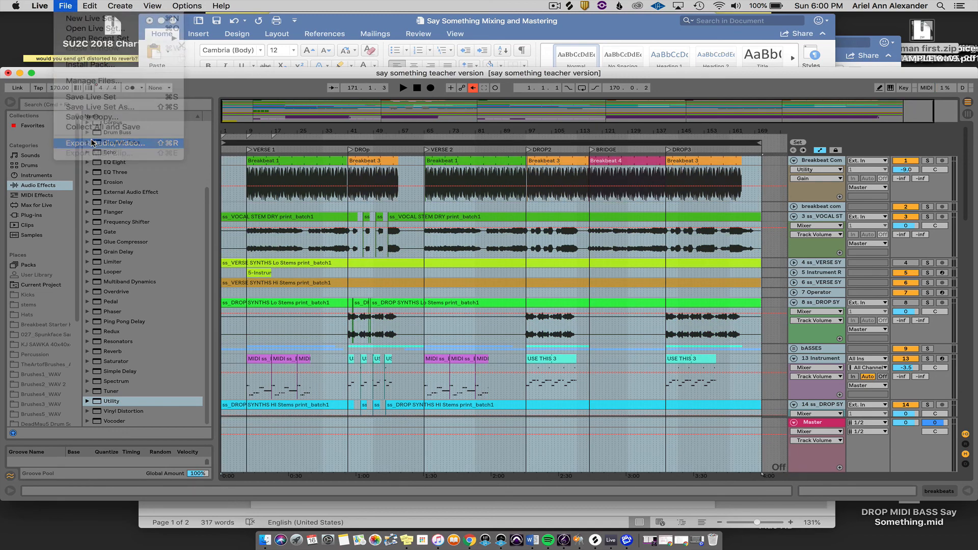
pyautogui.click(504, 135)
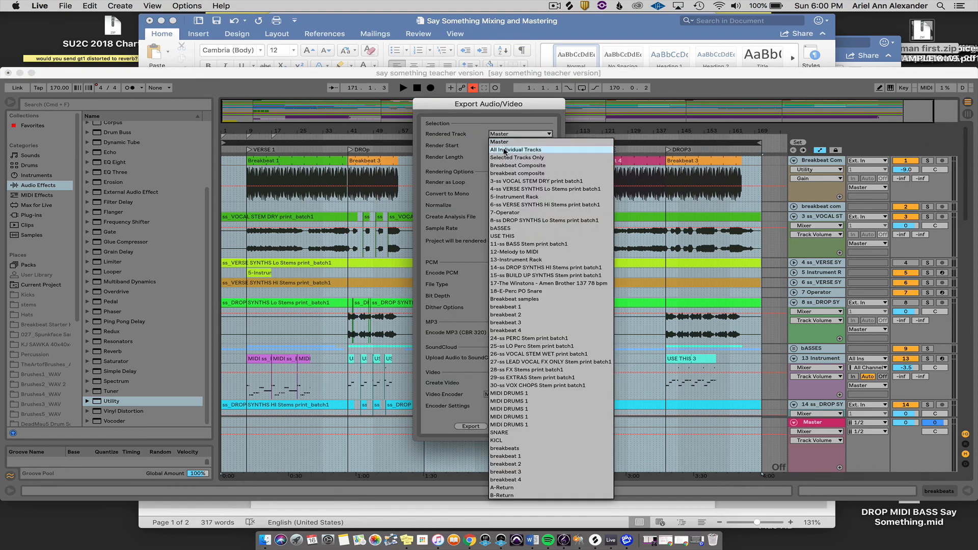
pyautogui.click(505, 150)
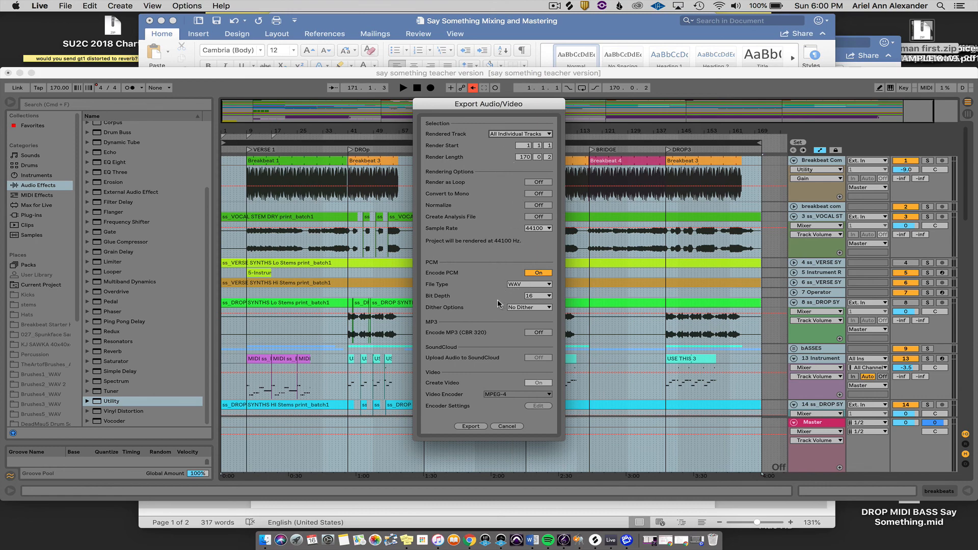
pyautogui.click(502, 428)
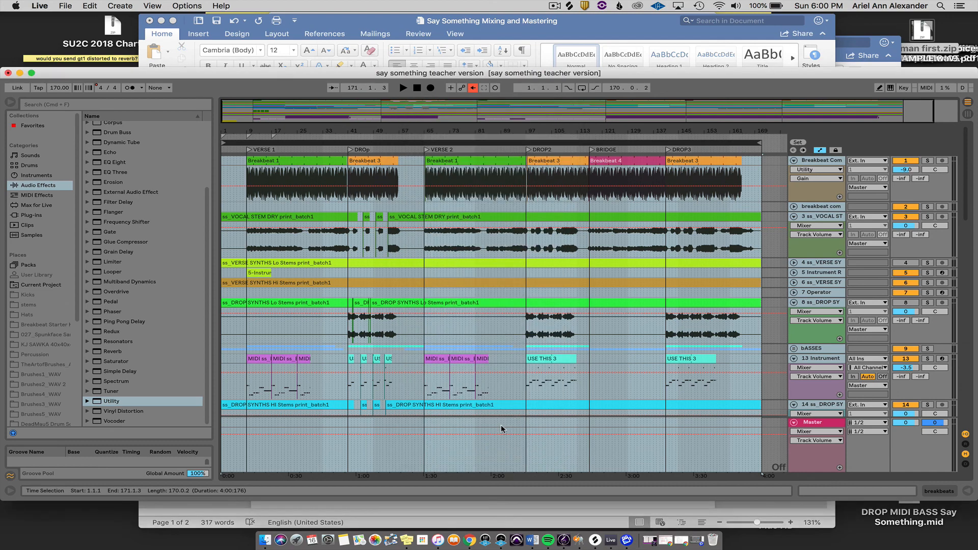
pyautogui.click(554, 6)
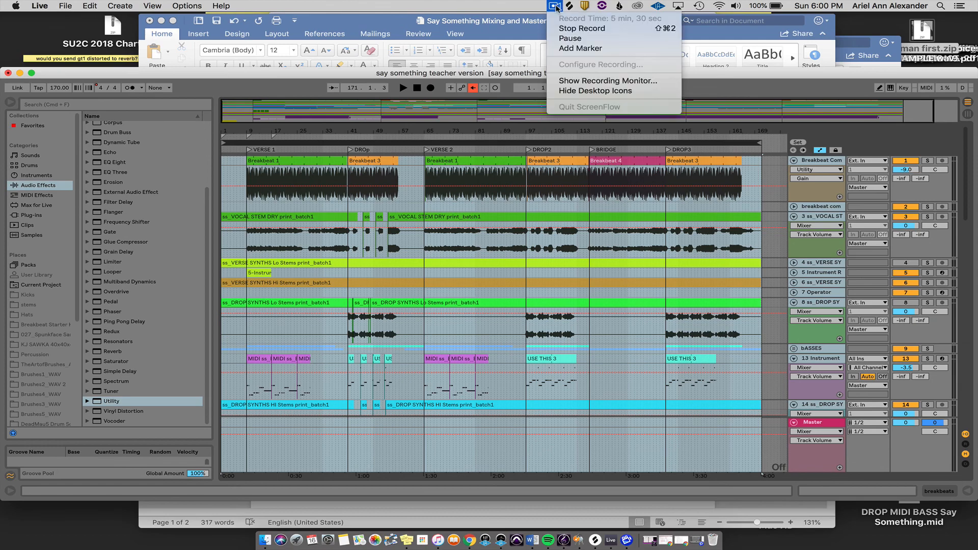